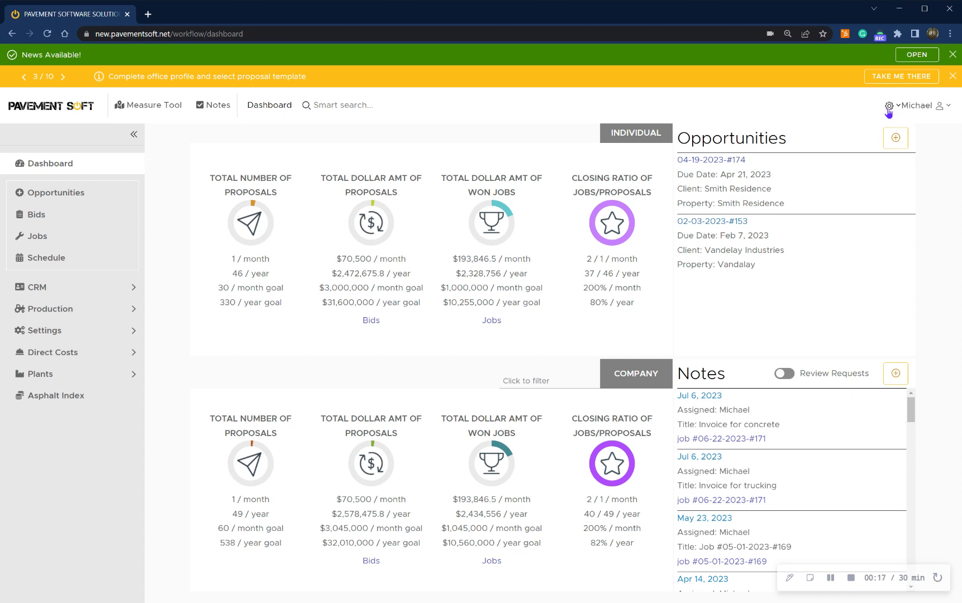
Step: Open the default Test office's profile for editing from the offices settings and look through its sections
{"action": "left_click", "coordinate": [888, 110]}
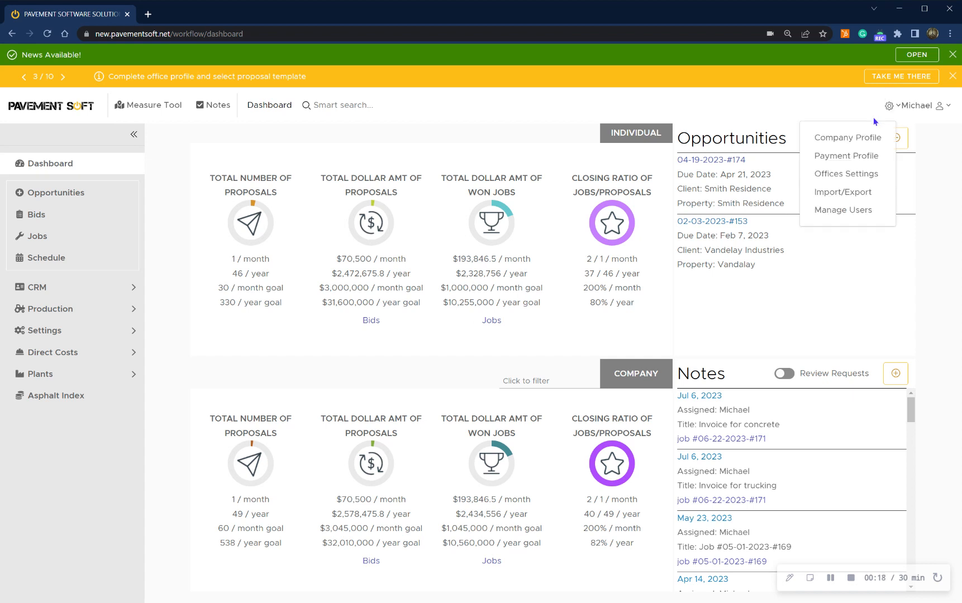
{"action": "left_click", "coordinate": [864, 174]}
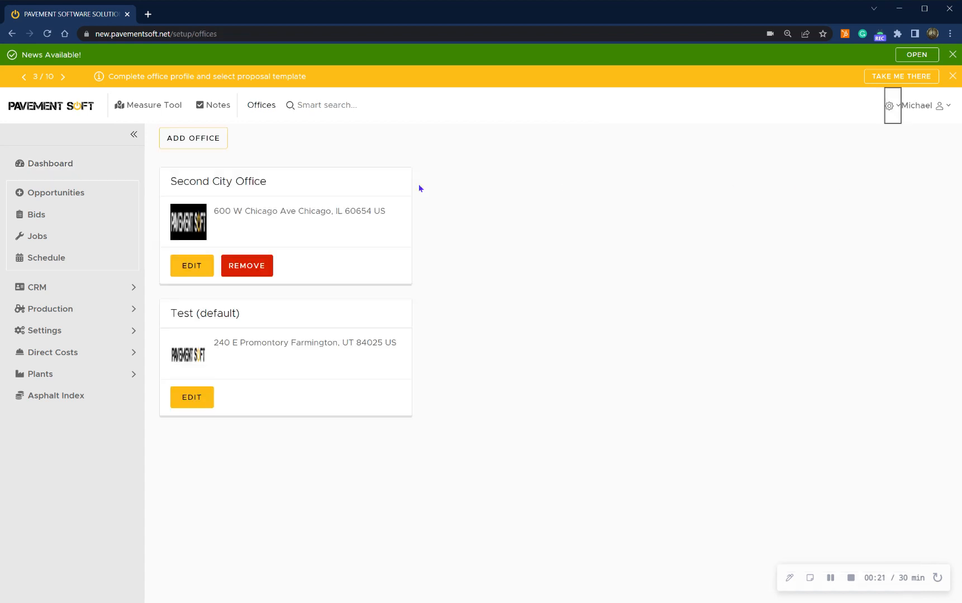
{"action": "left_click", "coordinate": [190, 397]}
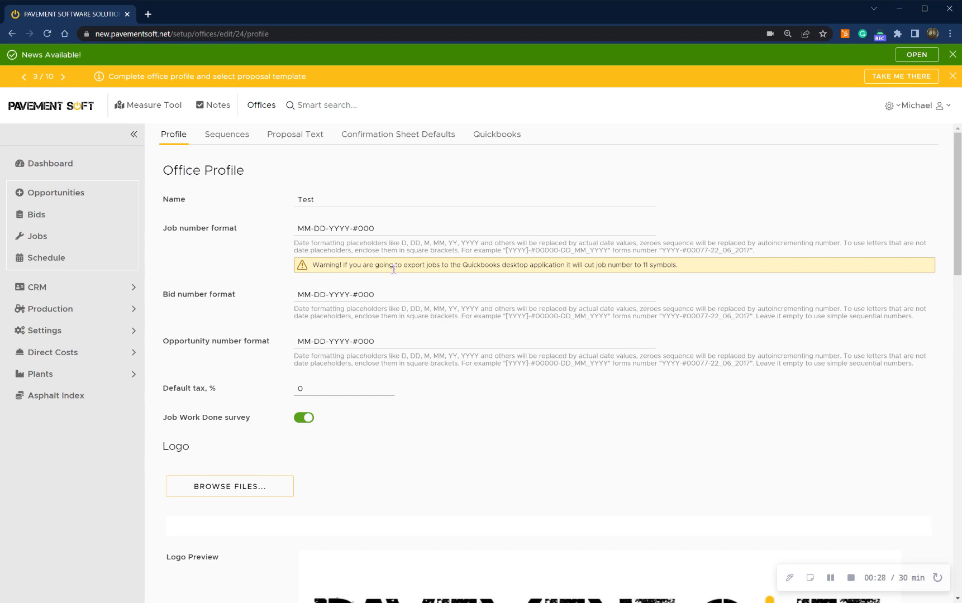
{"action": "scroll", "coordinate": [435, 292], "scroll_direction": "down", "scroll_amount": 15}
{"action": "scroll", "coordinate": [422, 320], "scroll_direction": "up", "scroll_amount": 15}
{"action": "left_click_drag", "start_coordinate": [298, 198], "coordinate": [333, 194]}
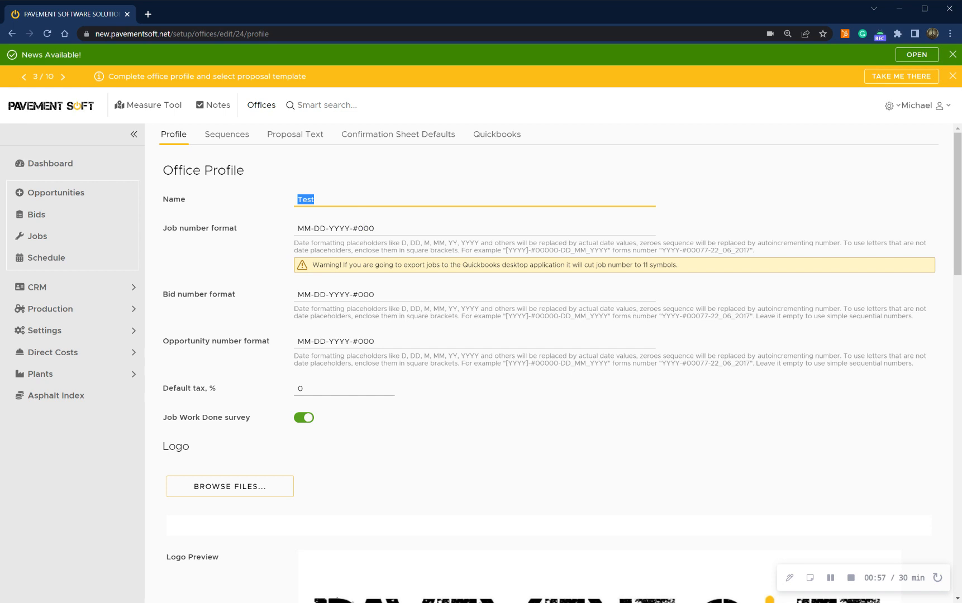
Step: Change the office's job number format to MM-YYYY-#000
{"action": "left_click", "coordinate": [381, 229]}
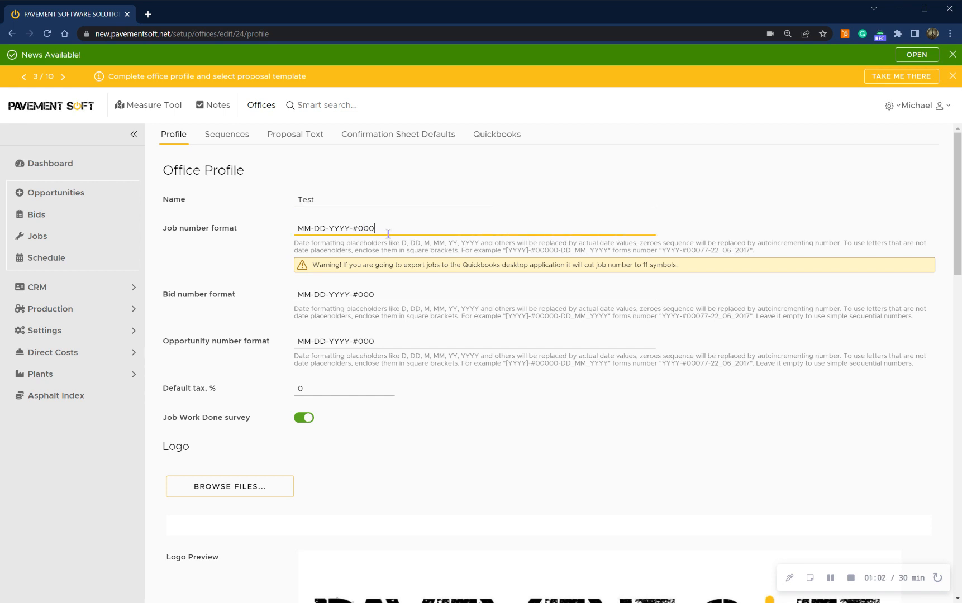
{"action": "type", "text": "0"}
{"action": "double_click", "coordinate": [321, 227]}
{"action": "key", "text": "BackSpace"}
{"action": "key", "text": "BackSpace"}
Step: Examine the number formats, default tax, logo and address sections of the office profile
{"action": "scroll", "coordinate": [302, 285], "scroll_direction": "down", "scroll_amount": 1}
{"action": "scroll", "coordinate": [296, 279], "scroll_direction": "down", "scroll_amount": 1}
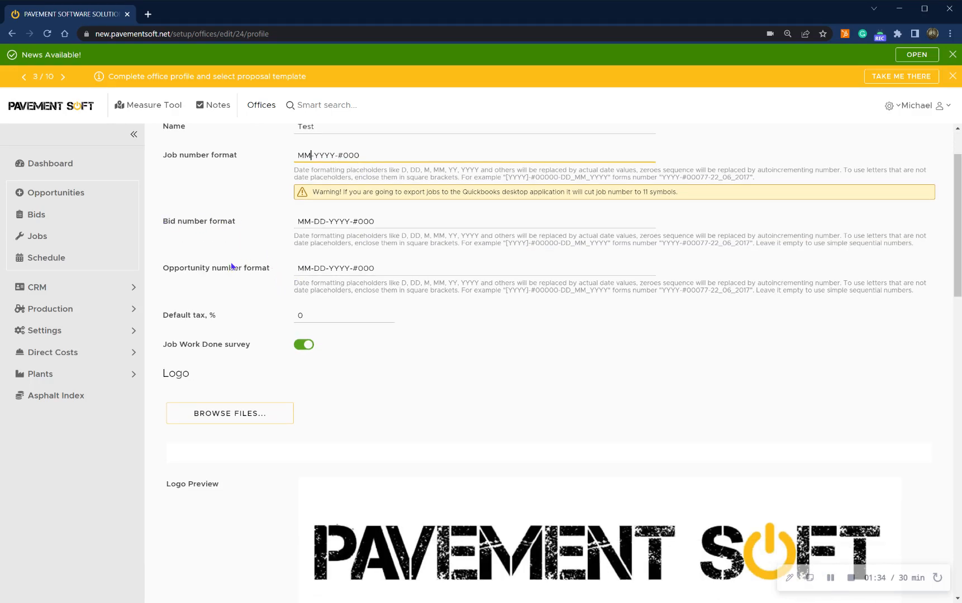
{"action": "scroll", "coordinate": [271, 268], "scroll_direction": "up", "scroll_amount": 1}
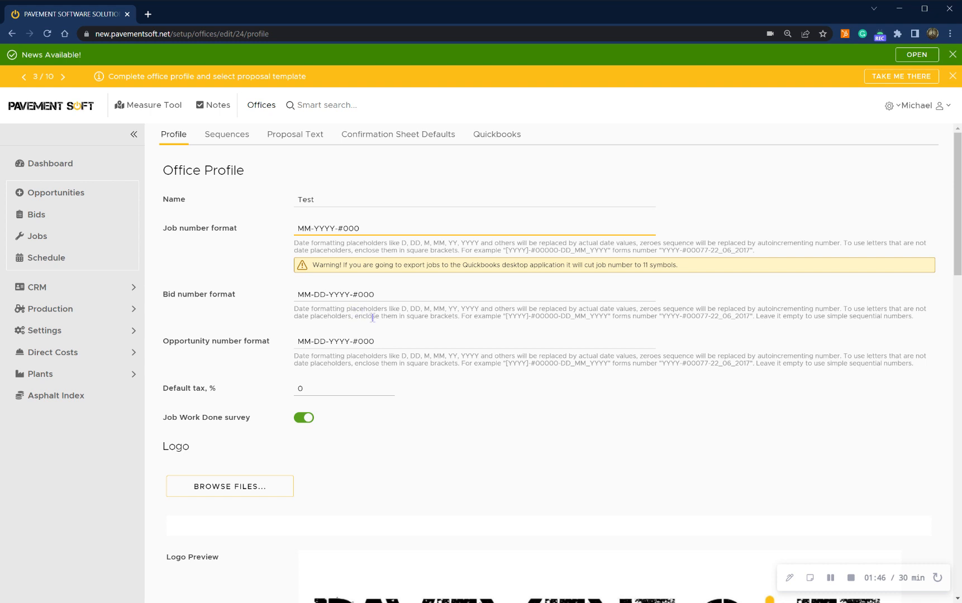
{"action": "scroll", "coordinate": [363, 337], "scroll_direction": "down", "scroll_amount": 1}
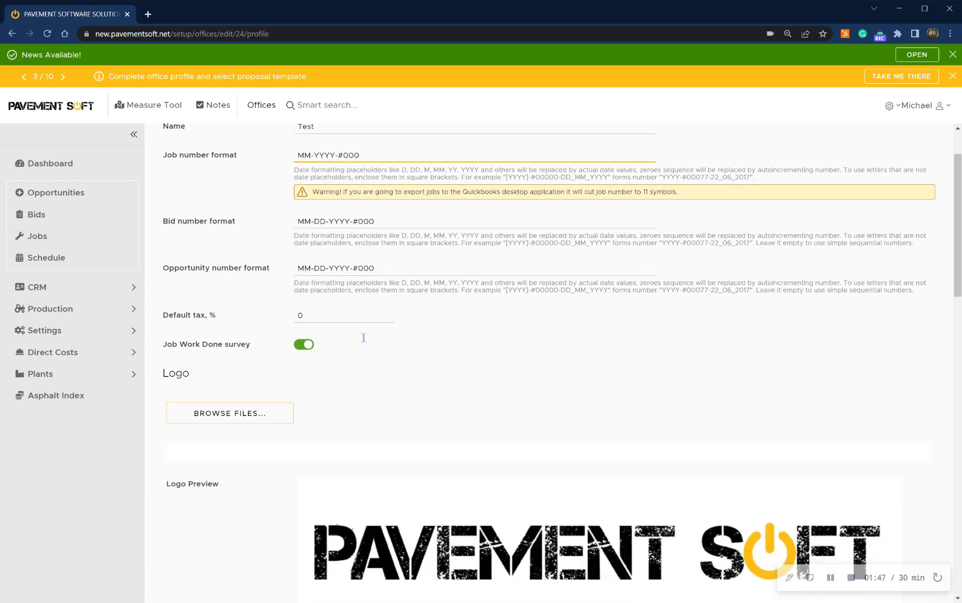
{"action": "left_click", "coordinate": [322, 316]}
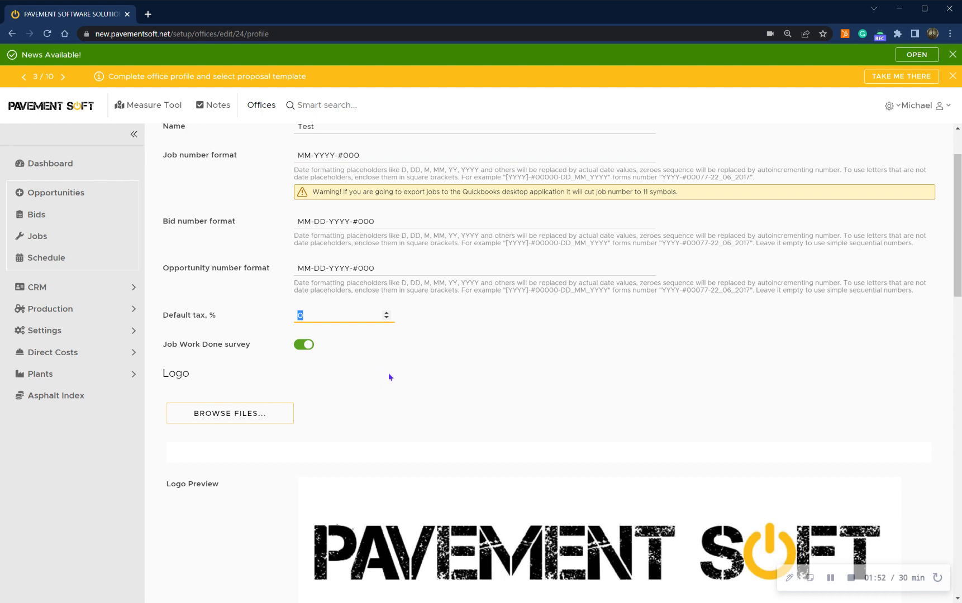
{"action": "scroll", "coordinate": [386, 361], "scroll_direction": "down", "scroll_amount": 1}
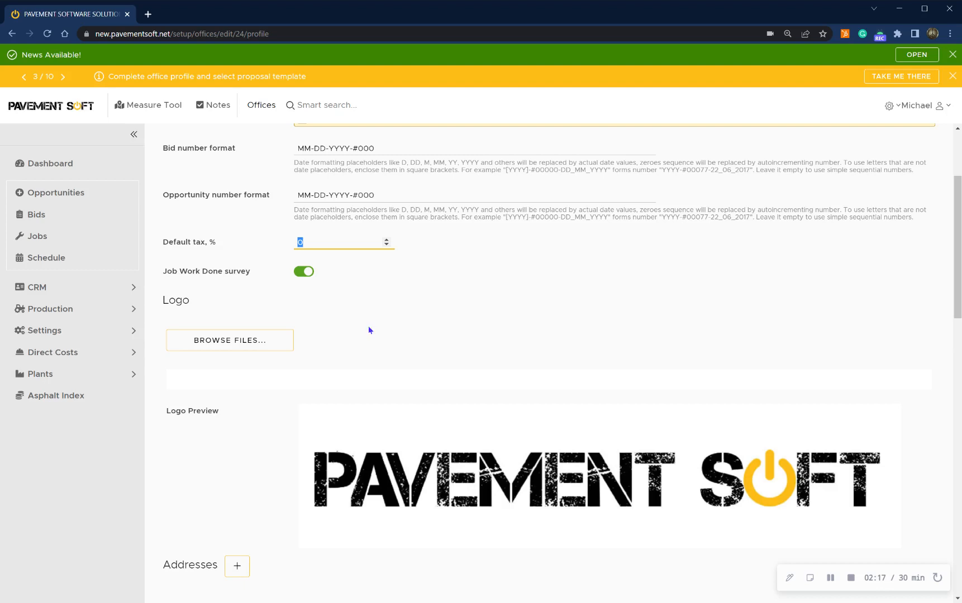
{"action": "scroll", "coordinate": [360, 327], "scroll_direction": "down", "scroll_amount": 3}
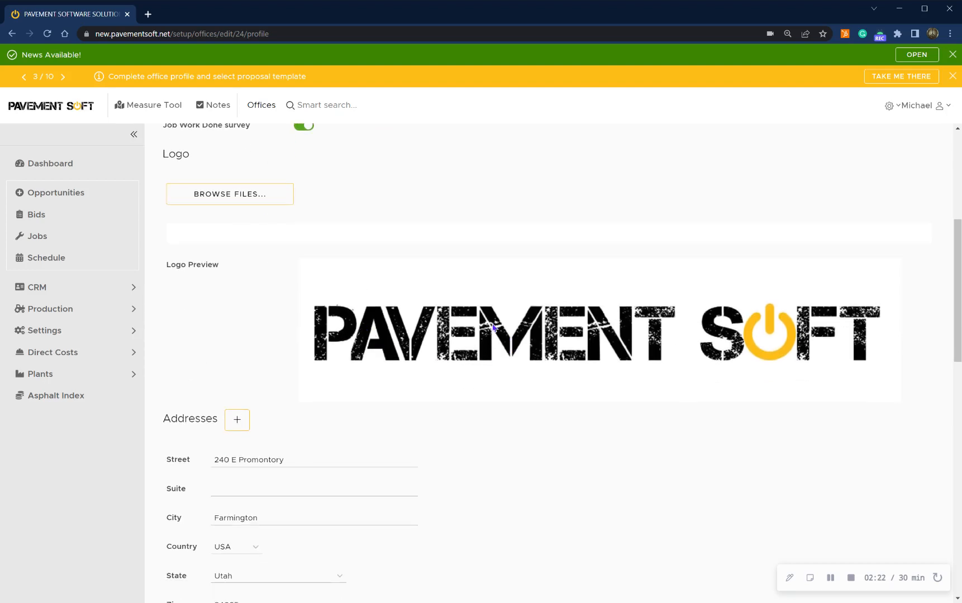
{"action": "scroll", "coordinate": [415, 281], "scroll_direction": "up", "scroll_amount": 2}
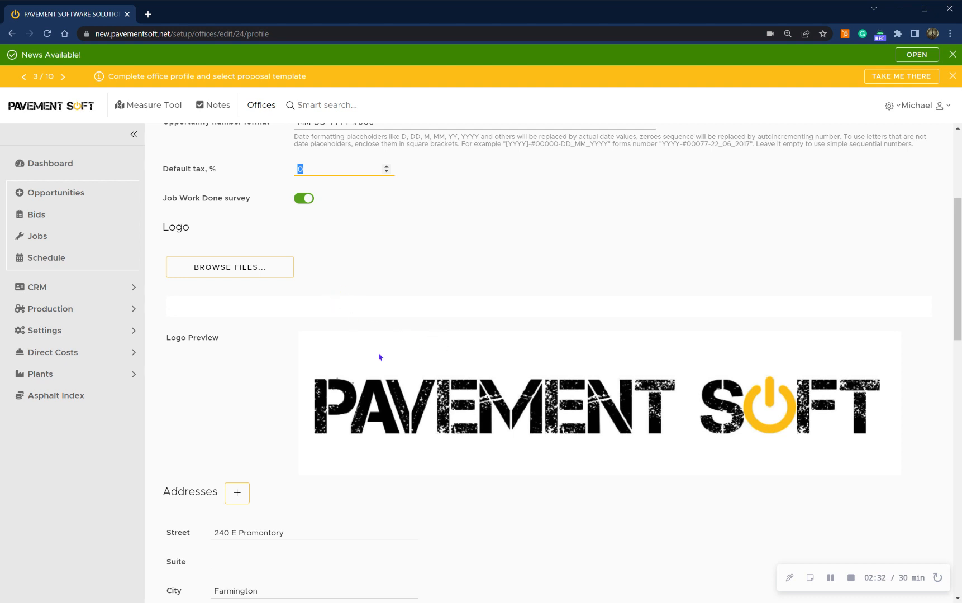
{"action": "scroll", "coordinate": [315, 363], "scroll_direction": "down", "scroll_amount": 4}
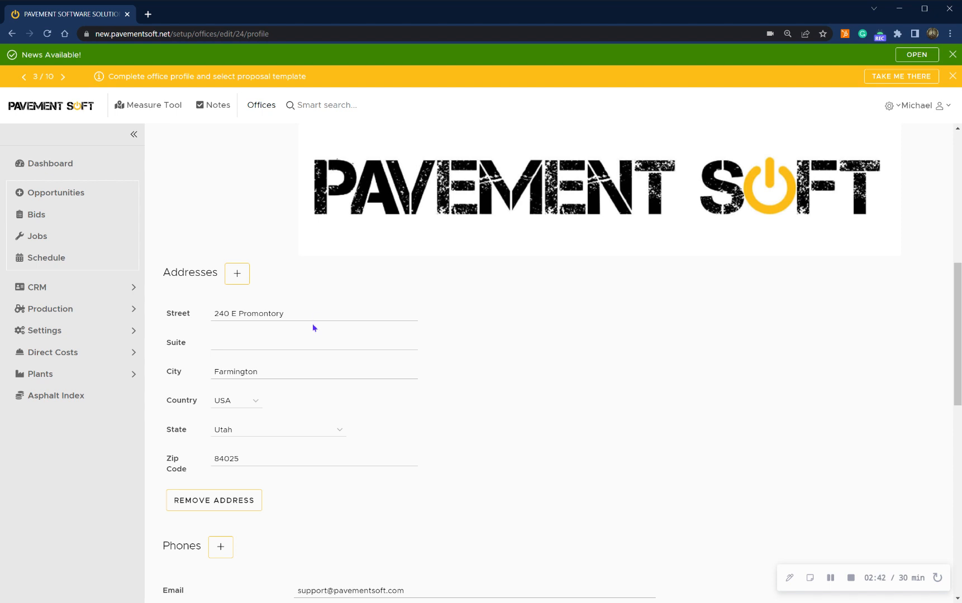
{"action": "scroll", "coordinate": [313, 324], "scroll_direction": "down", "scroll_amount": 1}
{"action": "scroll", "coordinate": [332, 336], "scroll_direction": "down", "scroll_amount": 1}
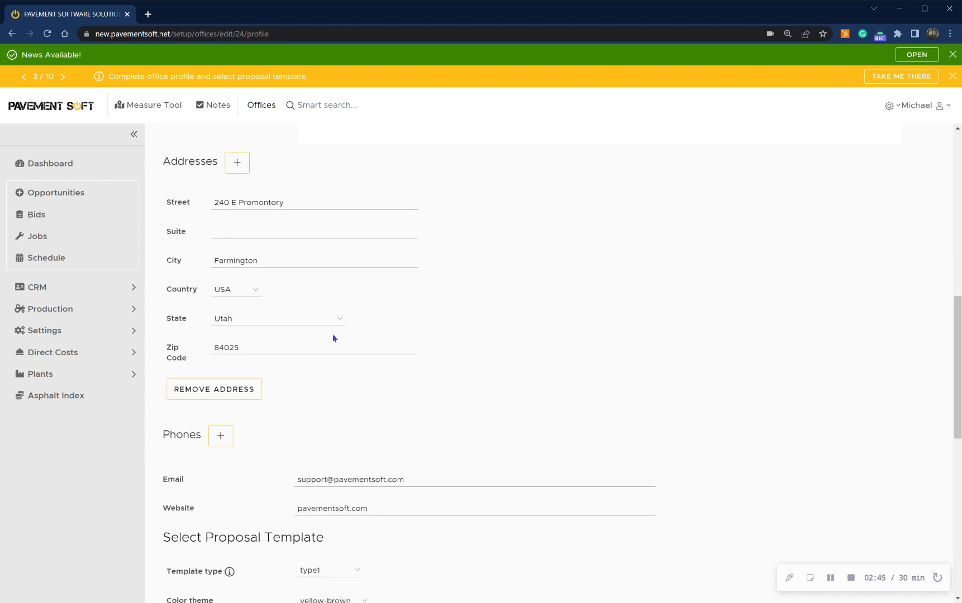
{"action": "scroll", "coordinate": [325, 291], "scroll_direction": "up", "scroll_amount": 1}
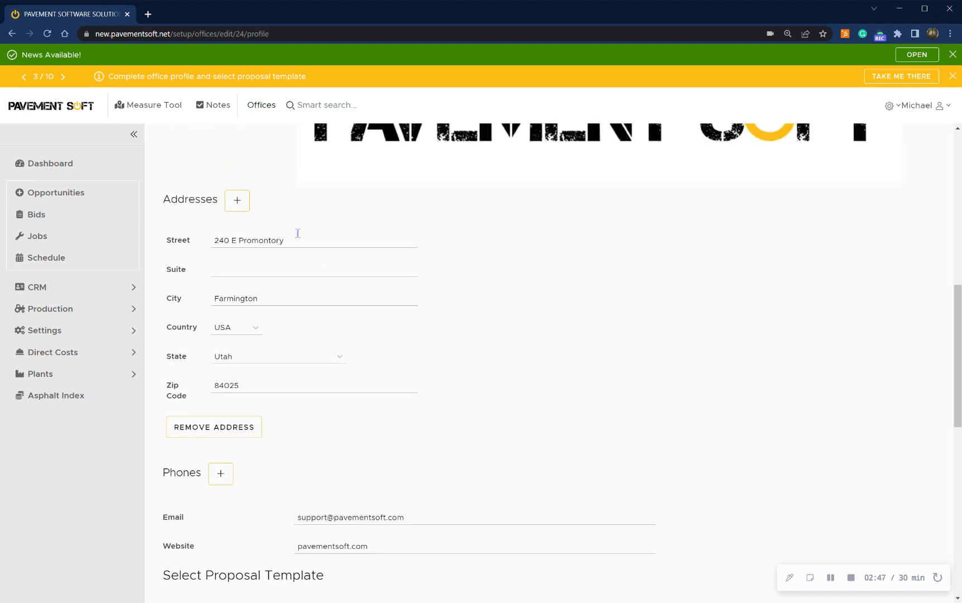
{"action": "scroll", "coordinate": [318, 379], "scroll_direction": "down", "scroll_amount": 3}
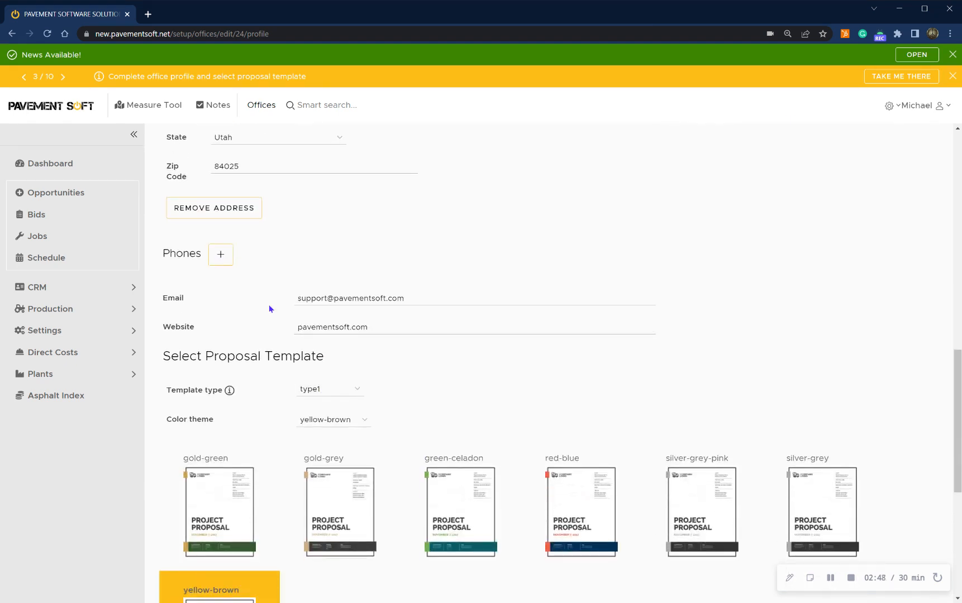
Step: Add a blank office phone entry and remove it, and check the email and website fields
{"action": "left_click", "coordinate": [218, 261]}
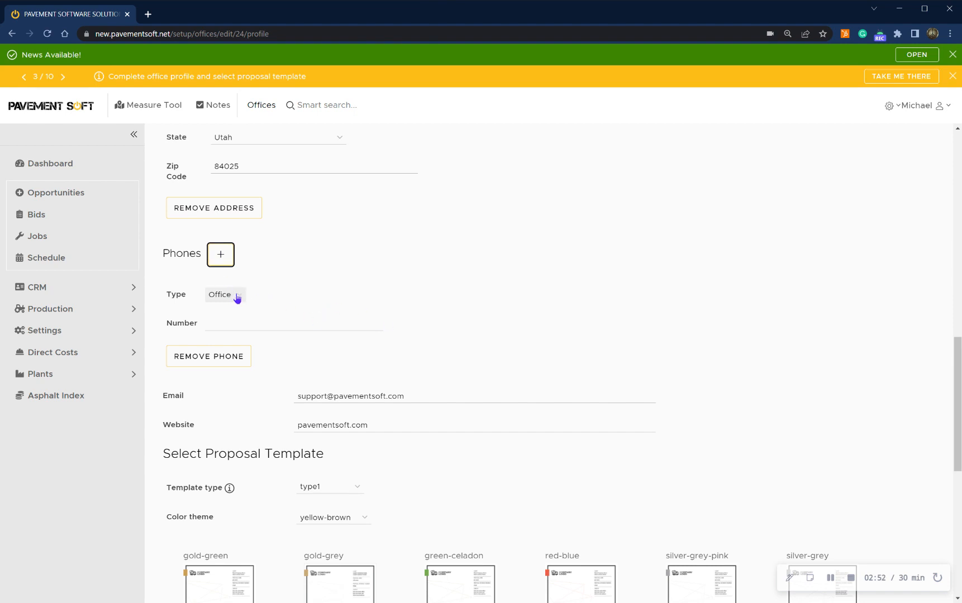
{"action": "left_click", "coordinate": [246, 357]}
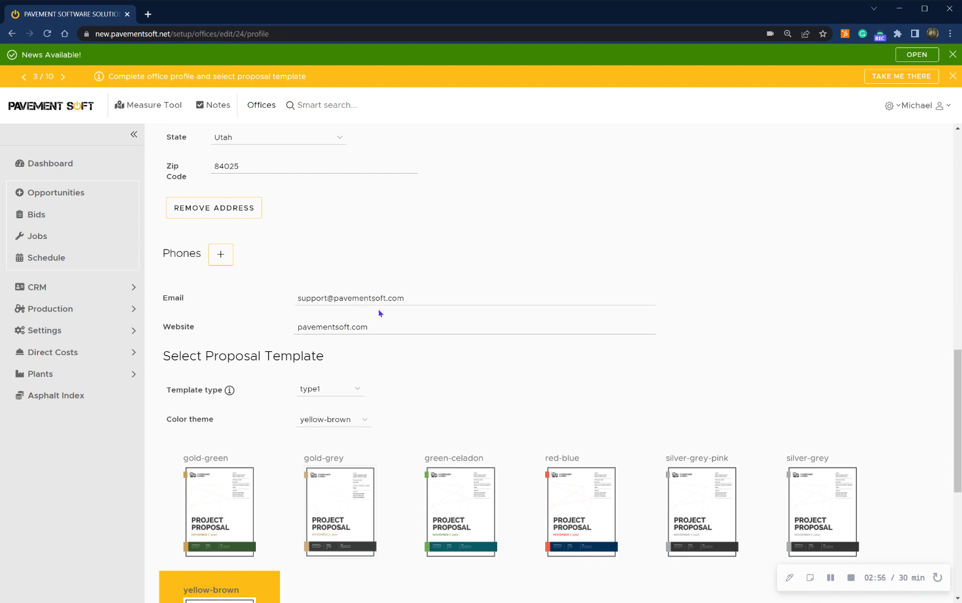
{"action": "left_click", "coordinate": [403, 299]}
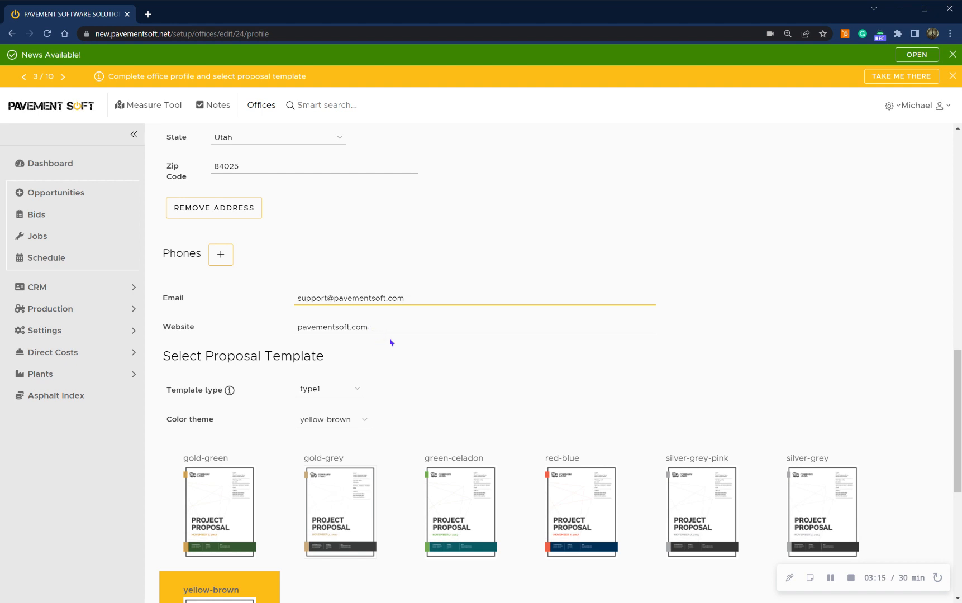
{"action": "left_click", "coordinate": [341, 330]}
{"action": "double_click", "coordinate": [341, 330]}
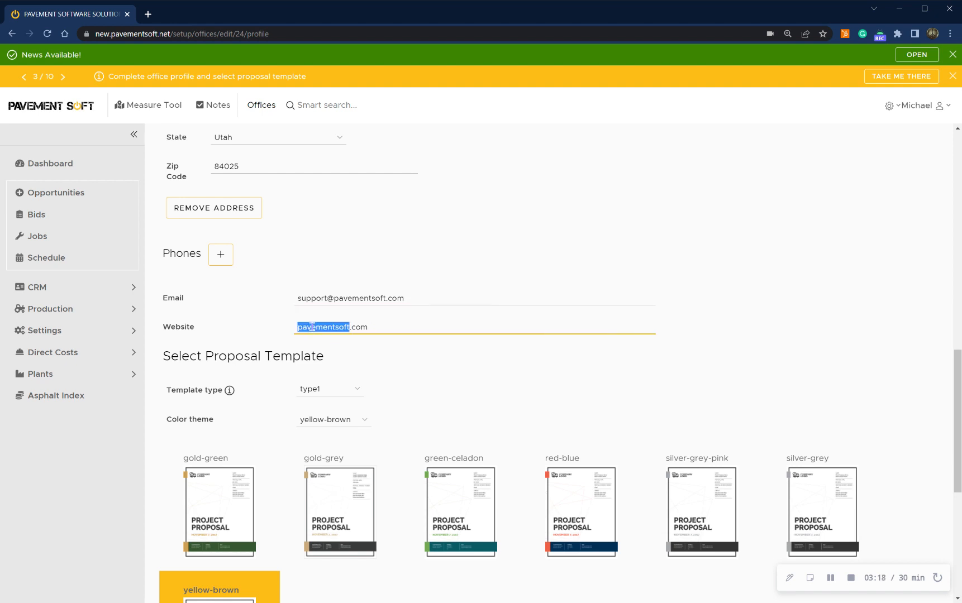
Step: Try the gold-grey, red-blue and silver-grey-pink color themes for the type1 proposal template
{"action": "scroll", "coordinate": [446, 379], "scroll_direction": "down", "scroll_amount": 3}
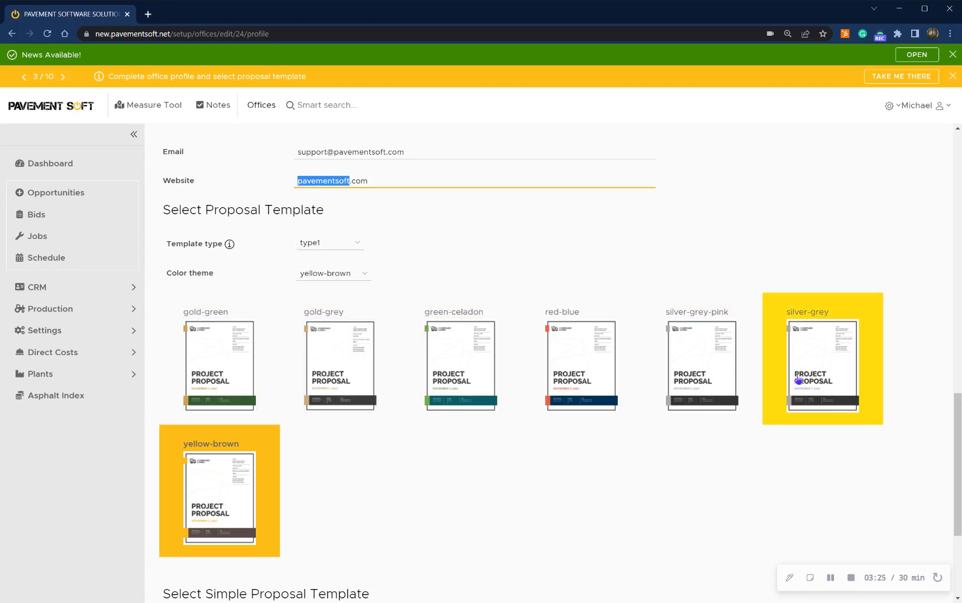
{"action": "left_click", "coordinate": [374, 379]}
{"action": "left_click", "coordinate": [560, 383]}
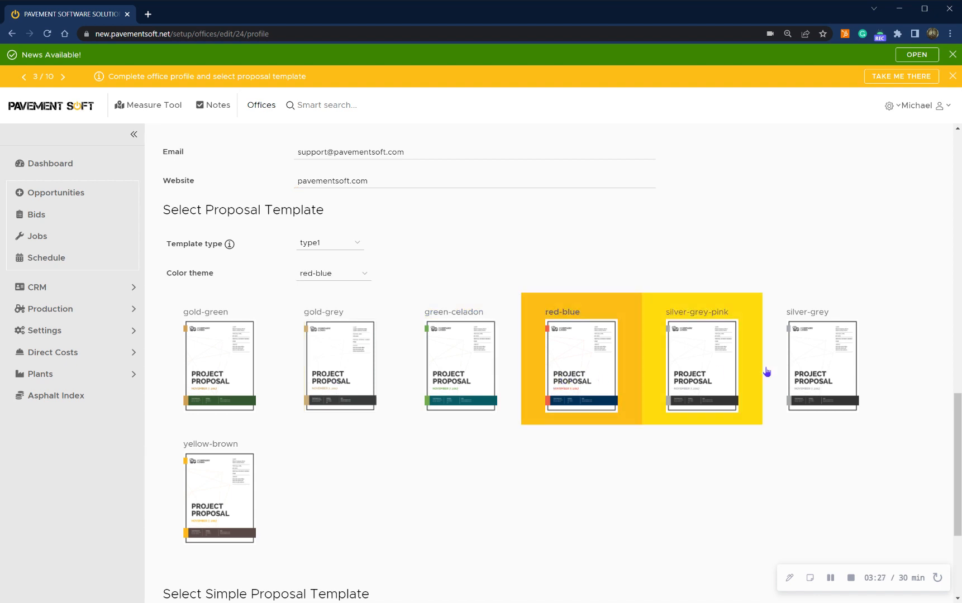
{"action": "left_click", "coordinate": [732, 377]}
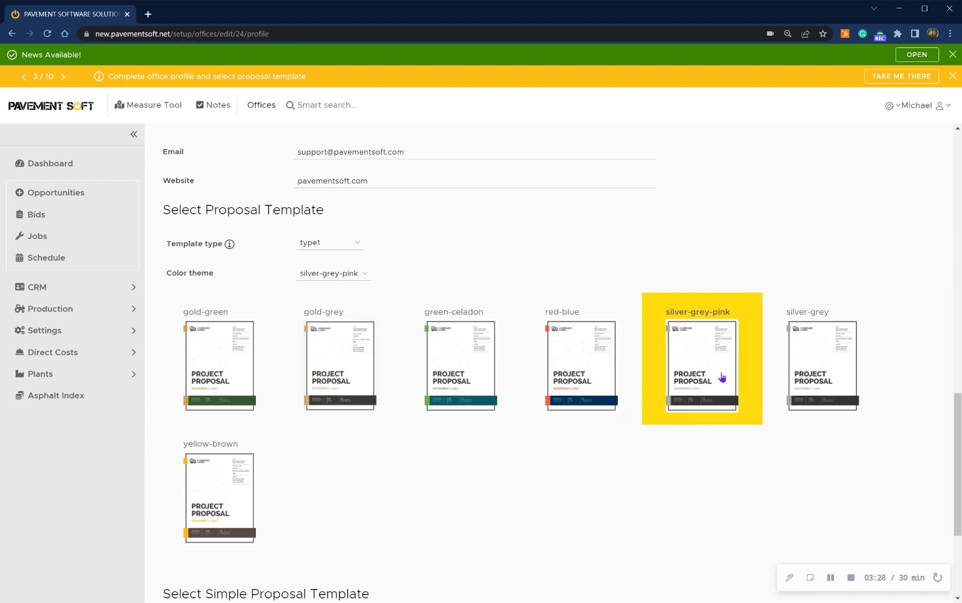
Step: Switch the proposal template to type2 and try its celadon and orange color themes
{"action": "left_click", "coordinate": [356, 248]}
{"action": "left_click", "coordinate": [354, 261]}
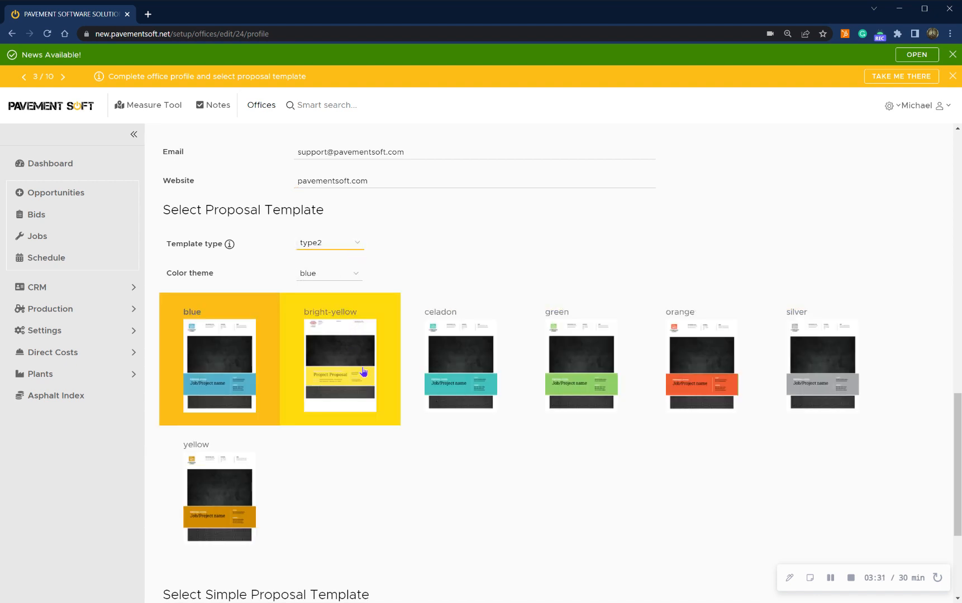
{"action": "left_click", "coordinate": [477, 372]}
{"action": "left_click", "coordinate": [689, 374]}
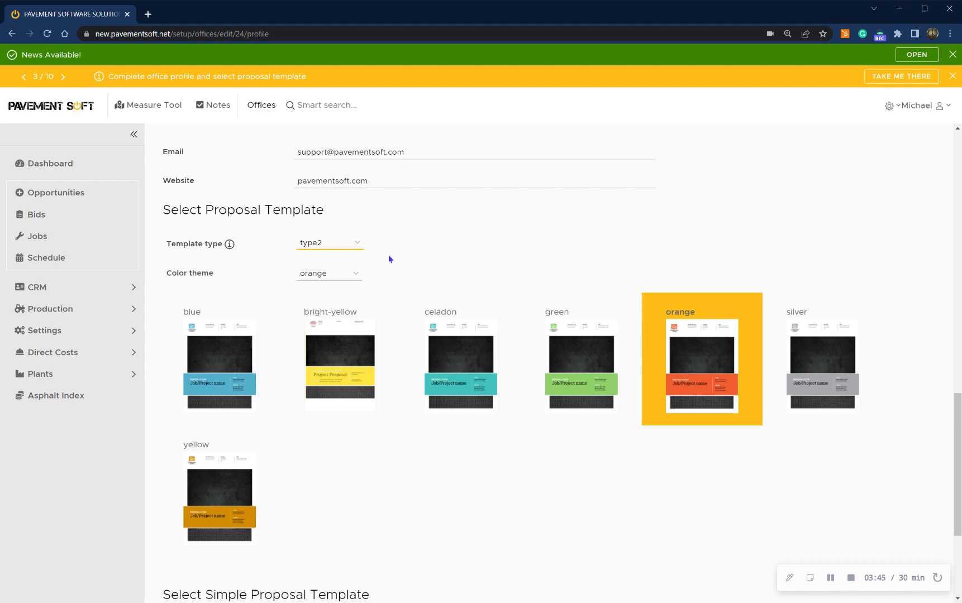
Step: Set the proposal template to type1 with the gold-grey color theme
{"action": "left_click", "coordinate": [324, 274]}
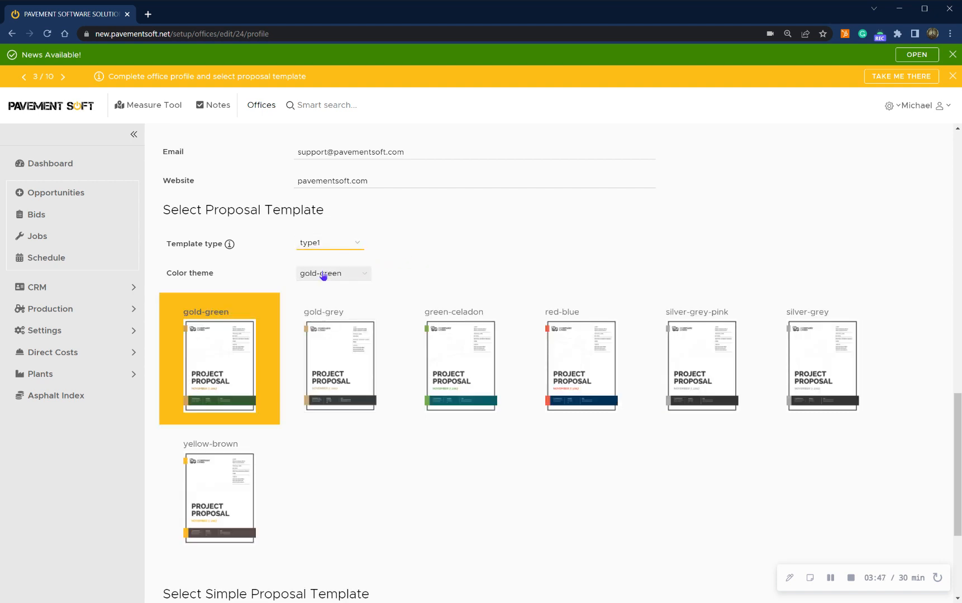
{"action": "left_click", "coordinate": [488, 378]}
{"action": "left_click", "coordinate": [349, 391]}
Step: Keep the simple proposal template type as singlePage and save the office profile
{"action": "scroll", "coordinate": [302, 424], "scroll_direction": "down", "scroll_amount": 3}
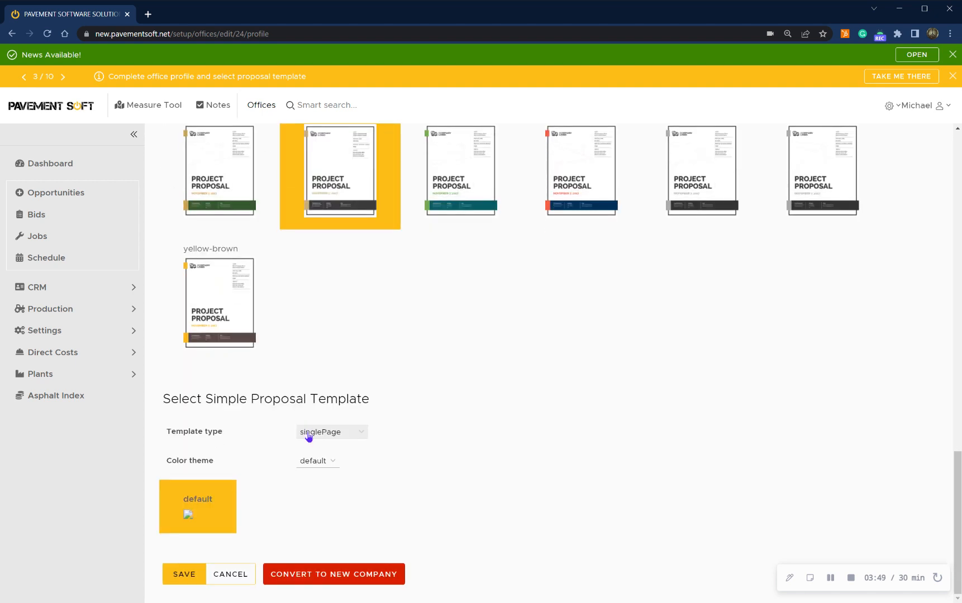
{"action": "left_click", "coordinate": [354, 434]}
{"action": "left_click", "coordinate": [508, 432]}
{"action": "scroll", "coordinate": [394, 489], "scroll_direction": "up", "scroll_amount": 20}
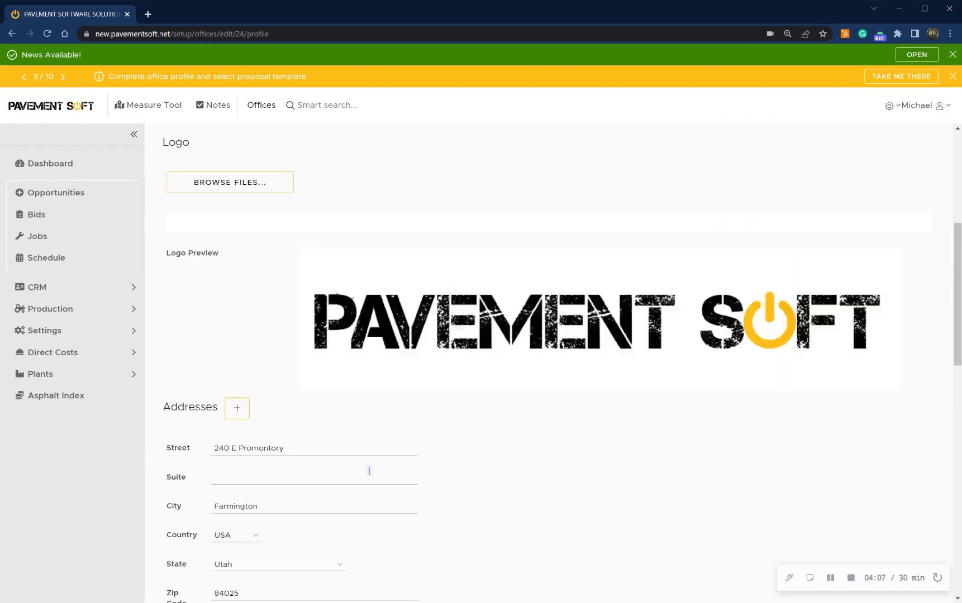
{"action": "scroll", "coordinate": [360, 472], "scroll_direction": "down", "scroll_amount": 10}
{"action": "scroll", "coordinate": [350, 466], "scroll_direction": "down", "scroll_amount": 8}
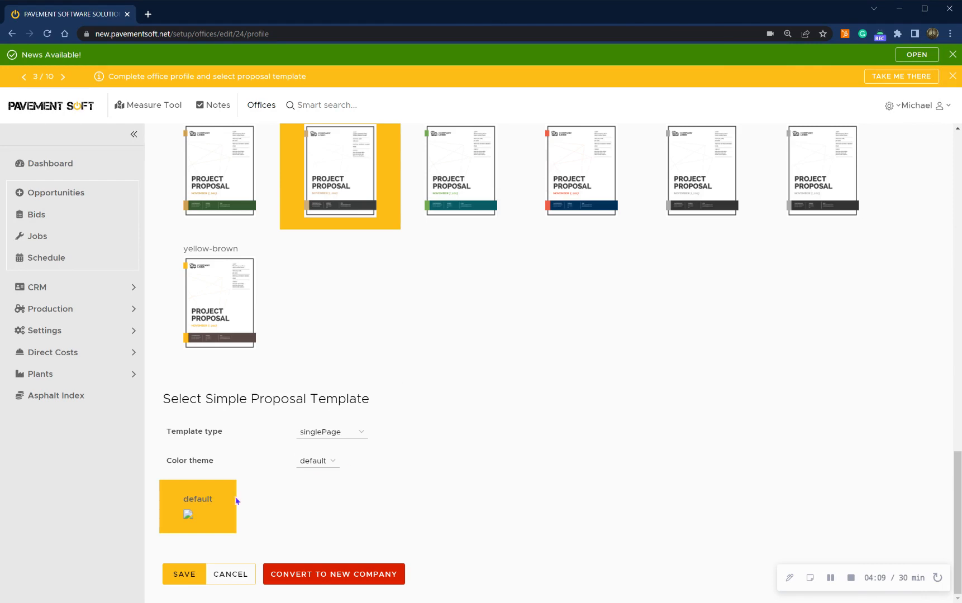
{"action": "left_click", "coordinate": [189, 573]}
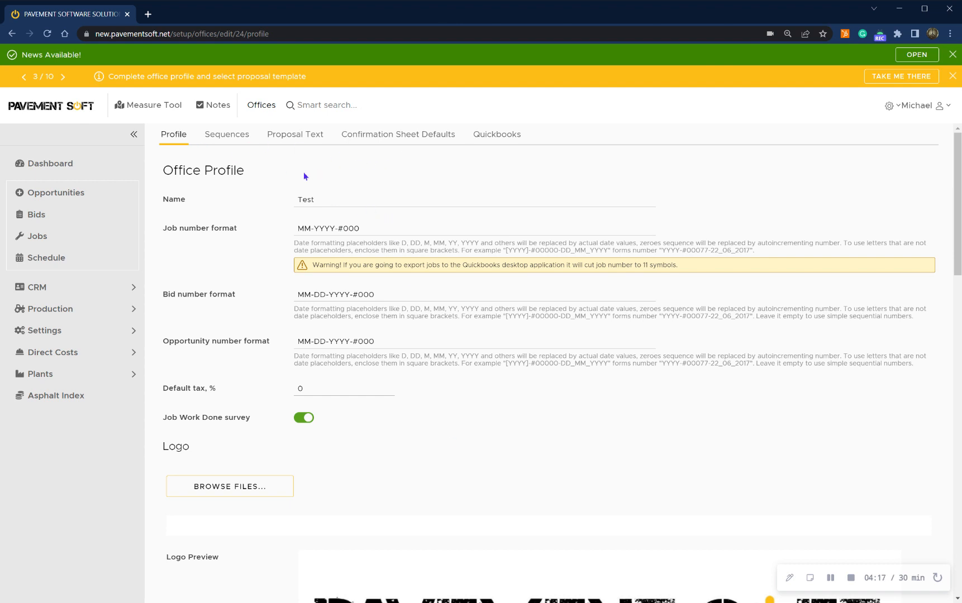
Step: Open the office sequences and try the single sequence option by switching it on and off
{"action": "left_click", "coordinate": [222, 139]}
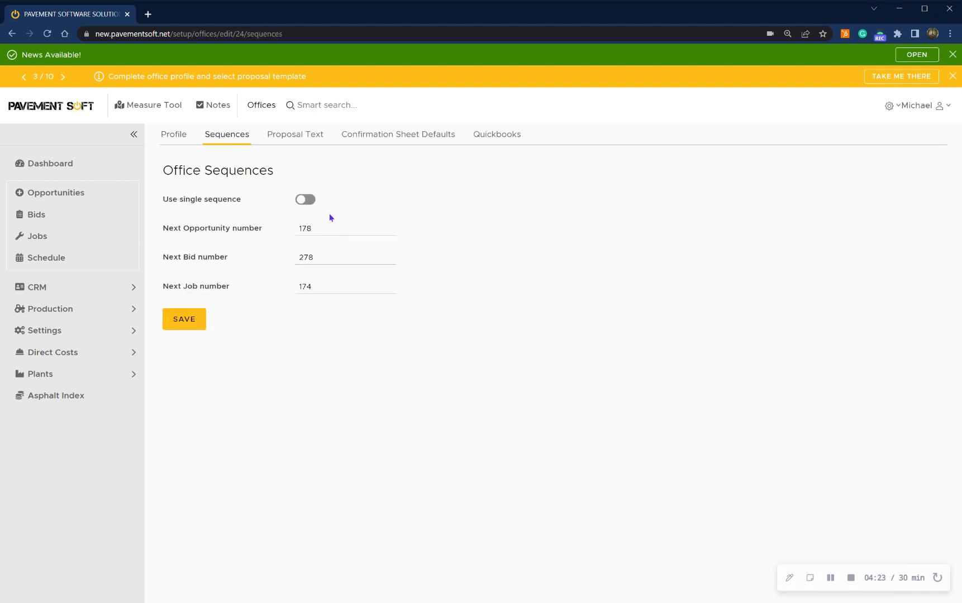
{"action": "left_click", "coordinate": [304, 201]}
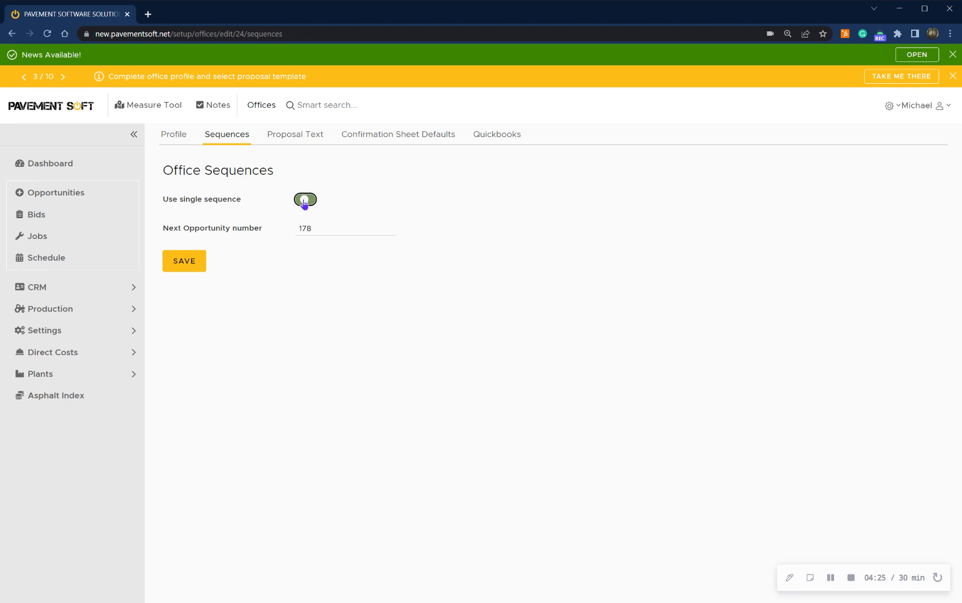
{"action": "left_click", "coordinate": [304, 202]}
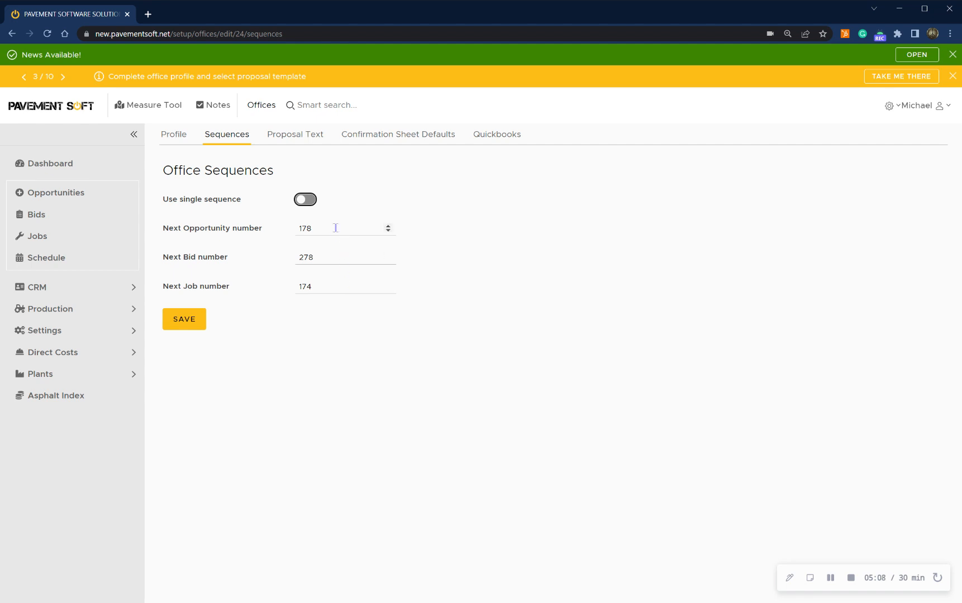
{"action": "left_click", "coordinate": [302, 201]}
{"action": "left_click", "coordinate": [309, 206]}
Step: Open the office's confirmation sheet defaults and look over the Job Address Verified? question
{"action": "left_click", "coordinate": [373, 140]}
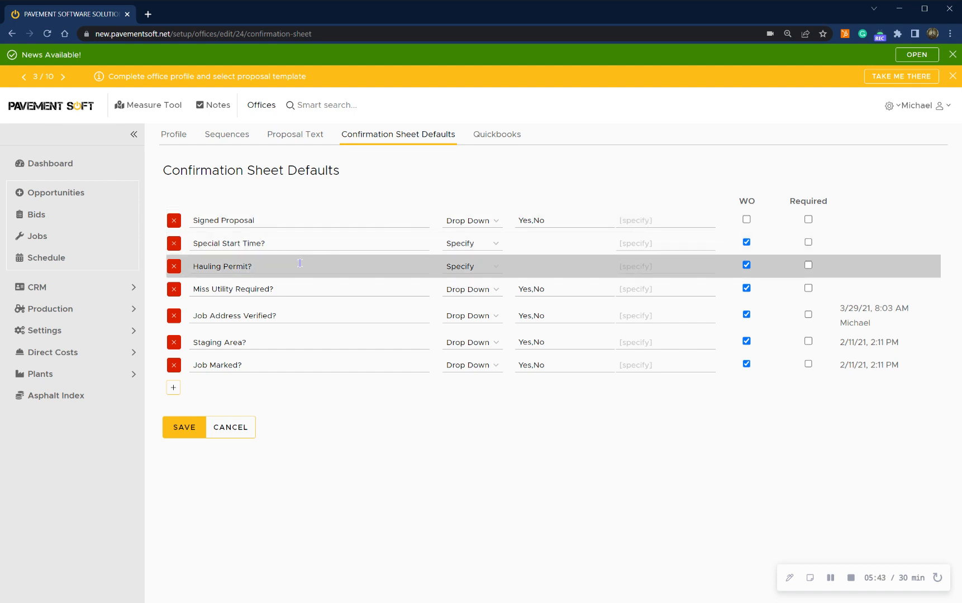
{"action": "left_click", "coordinate": [241, 316]}
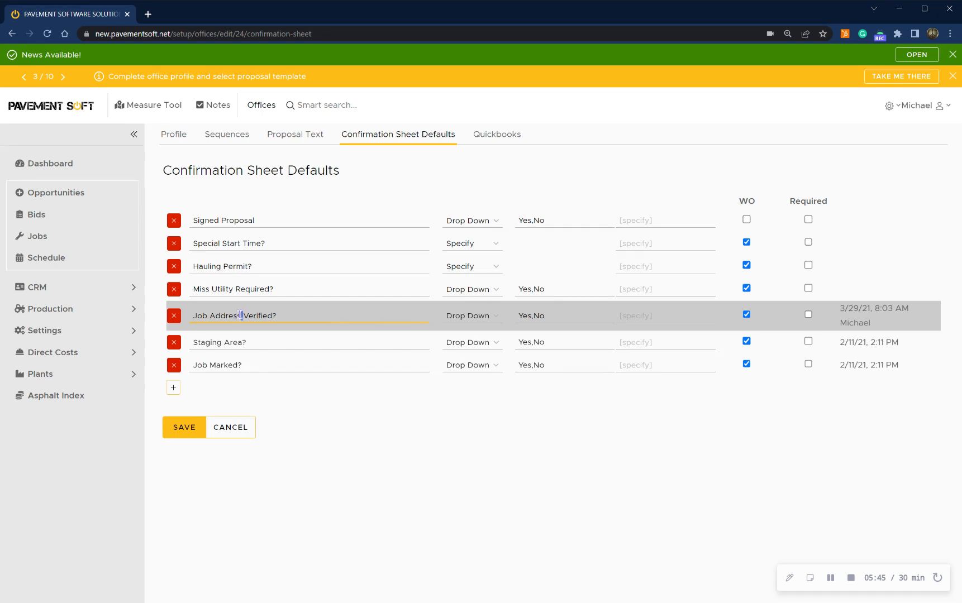
{"action": "triple_click", "coordinate": [241, 316]}
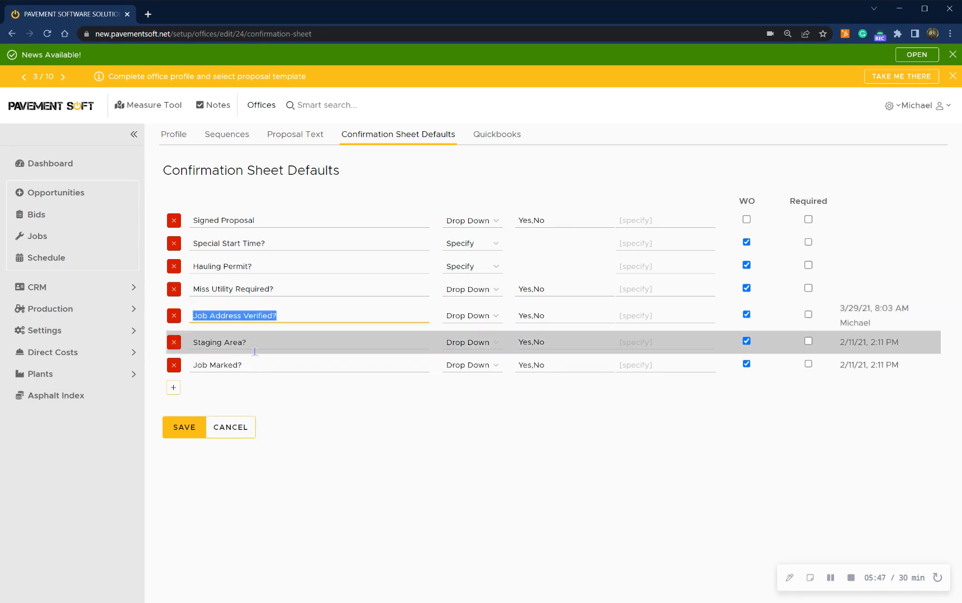
{"action": "left_click", "coordinate": [294, 401]}
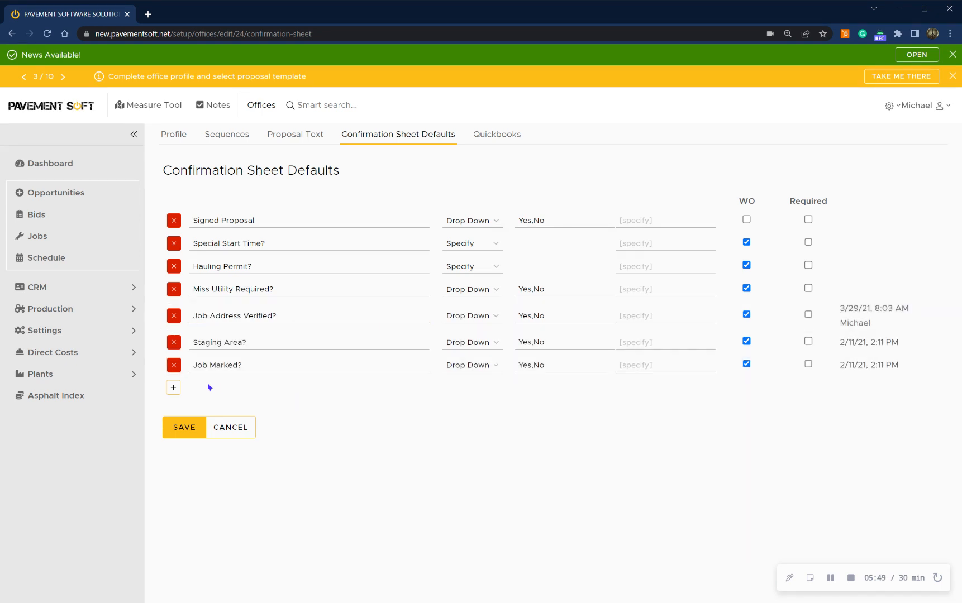
Step: Try adding a blank question to the confirmation sheet defaults and remove it again
{"action": "left_click", "coordinate": [173, 388]}
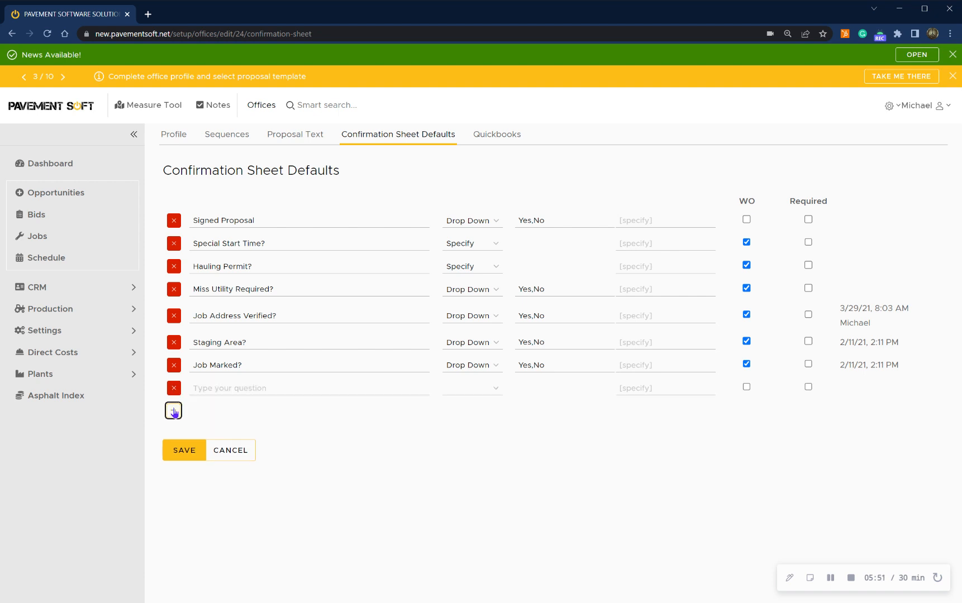
{"action": "left_click", "coordinate": [174, 391]}
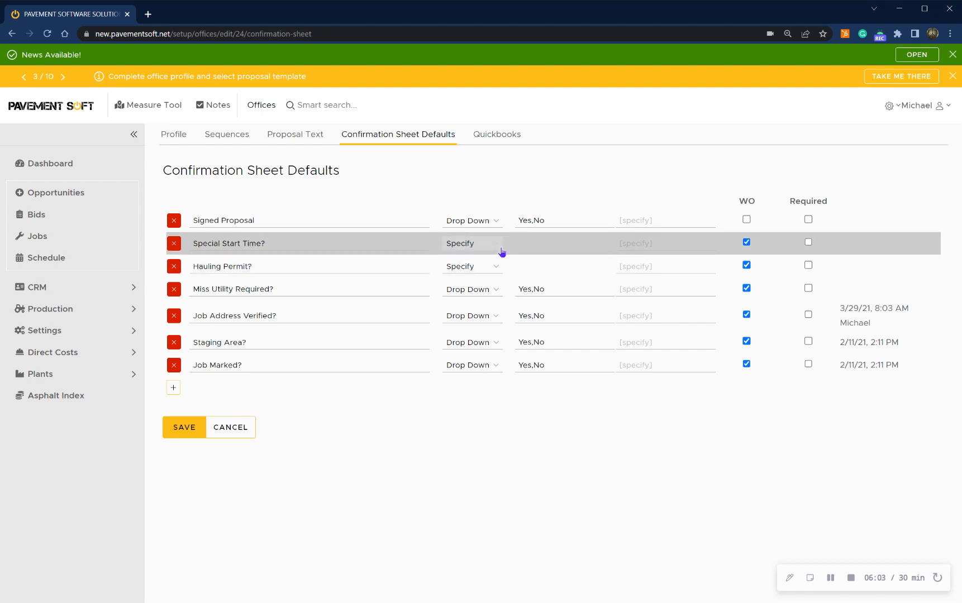
Step: Examine the specify field of the Special Start Time? question and the answer fields of the Signed Proposal question
{"action": "left_click", "coordinate": [635, 244]}
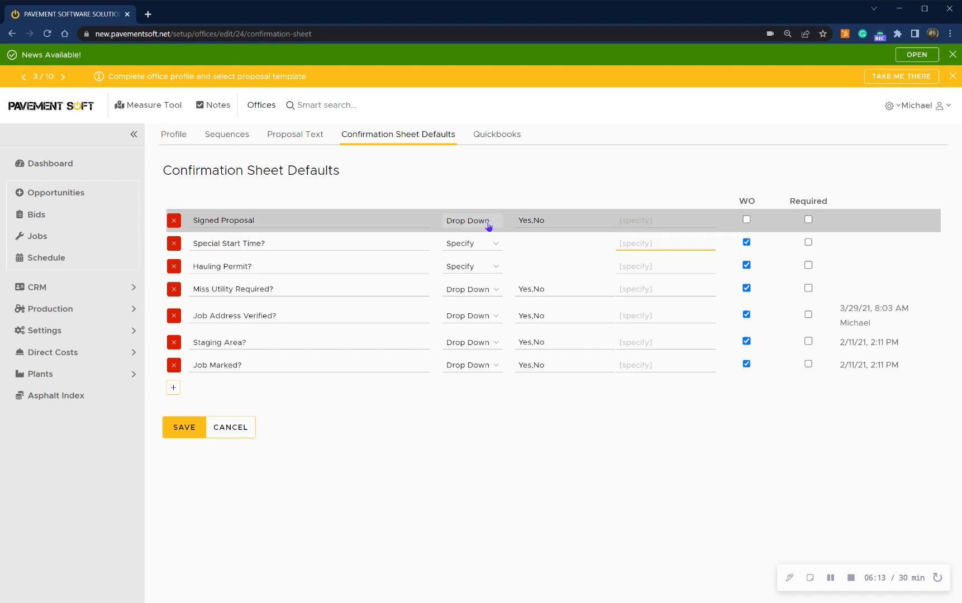
{"action": "left_click", "coordinate": [553, 223]}
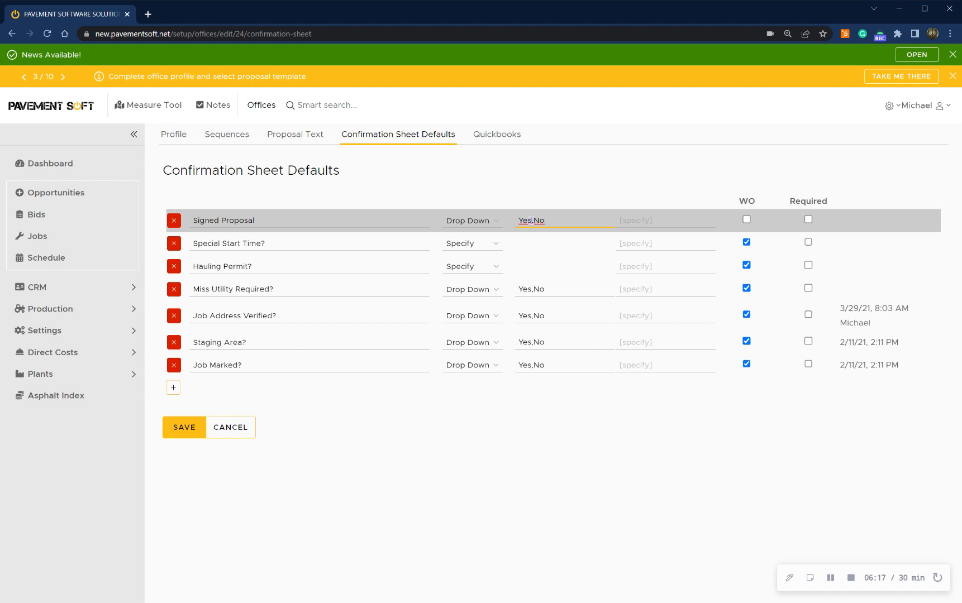
{"action": "left_click", "coordinate": [654, 221]}
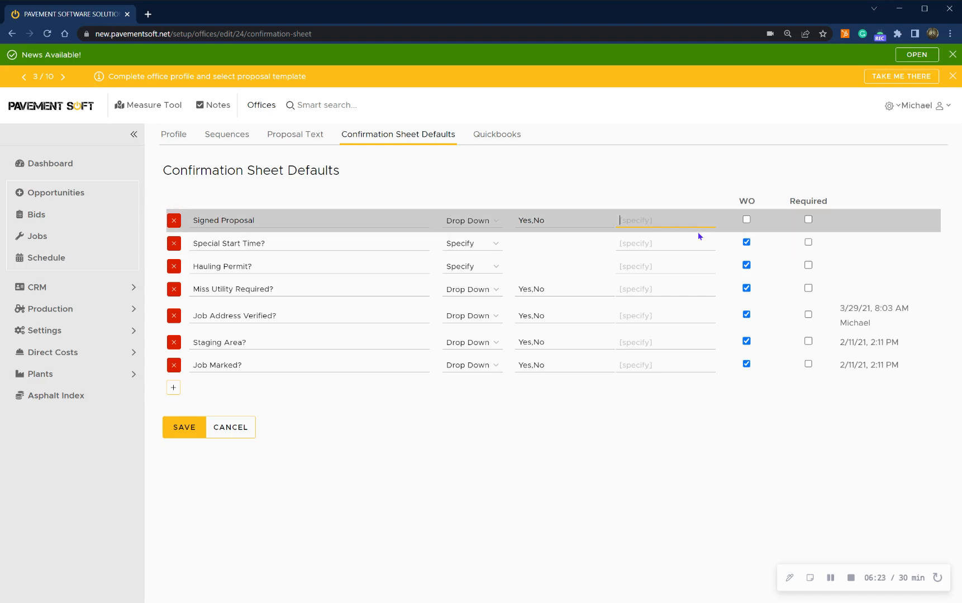
Step: Review the WO and Required columns and mark the Signed Proposal question as required
{"action": "left_click_drag", "start_coordinate": [736, 201], "coordinate": [768, 204]}
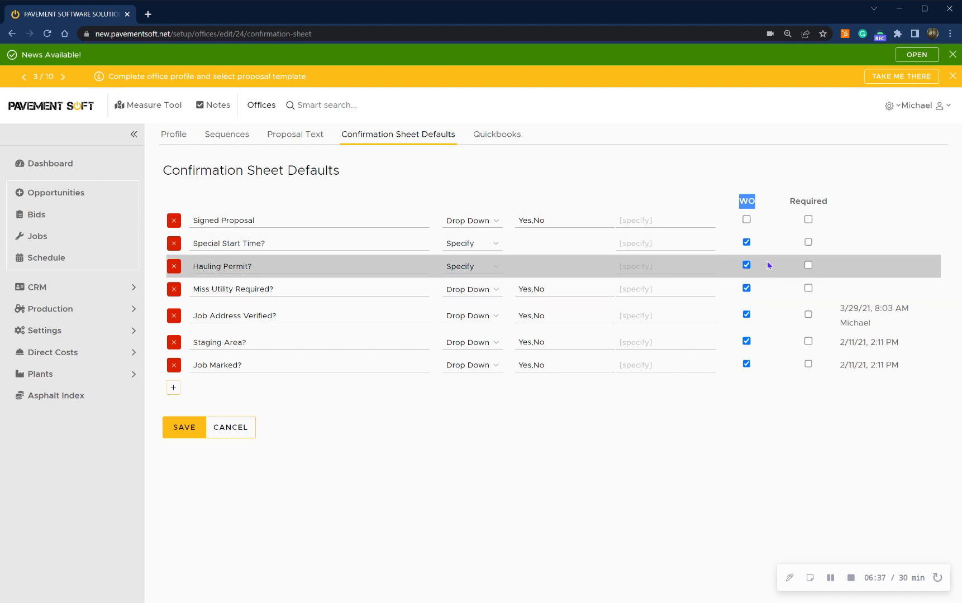
{"action": "left_click_drag", "start_coordinate": [787, 201], "coordinate": [843, 196]}
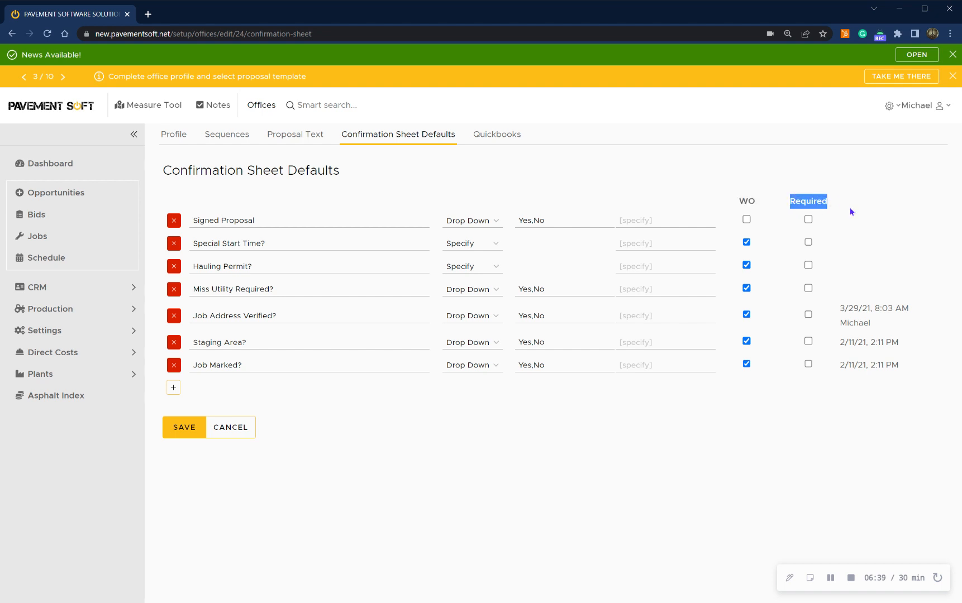
{"action": "left_click", "coordinate": [852, 216]}
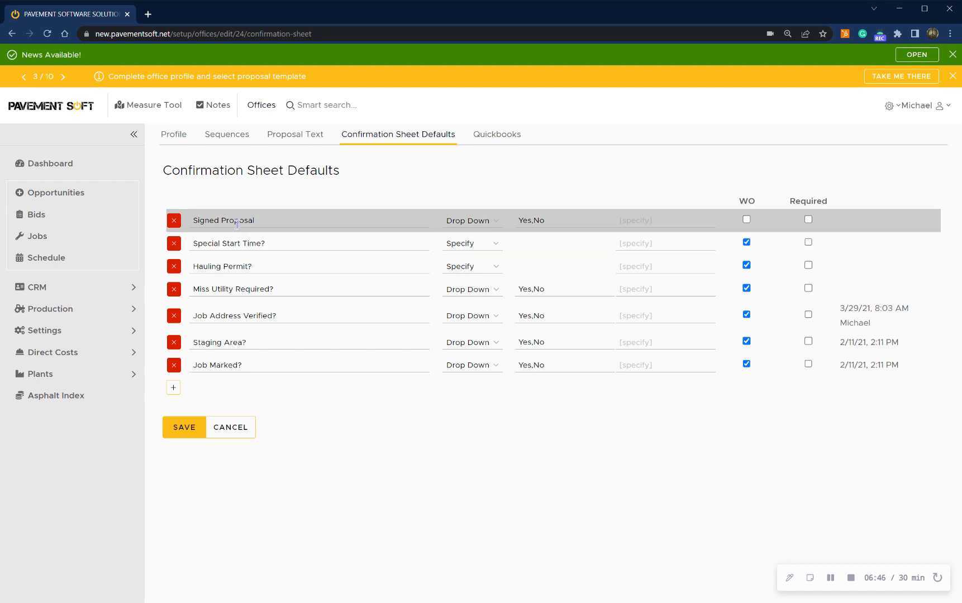
{"action": "left_click", "coordinate": [807, 219]}
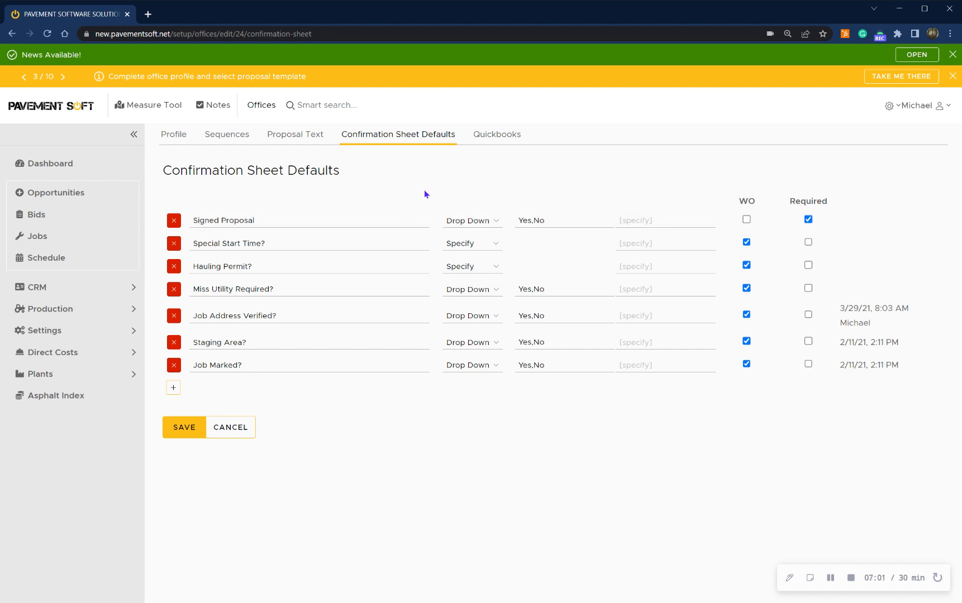
Step: View the office's Quickbooks connection and proposal text templates, and advance the setup checklist to the Add more offices task
{"action": "left_click", "coordinate": [494, 139]}
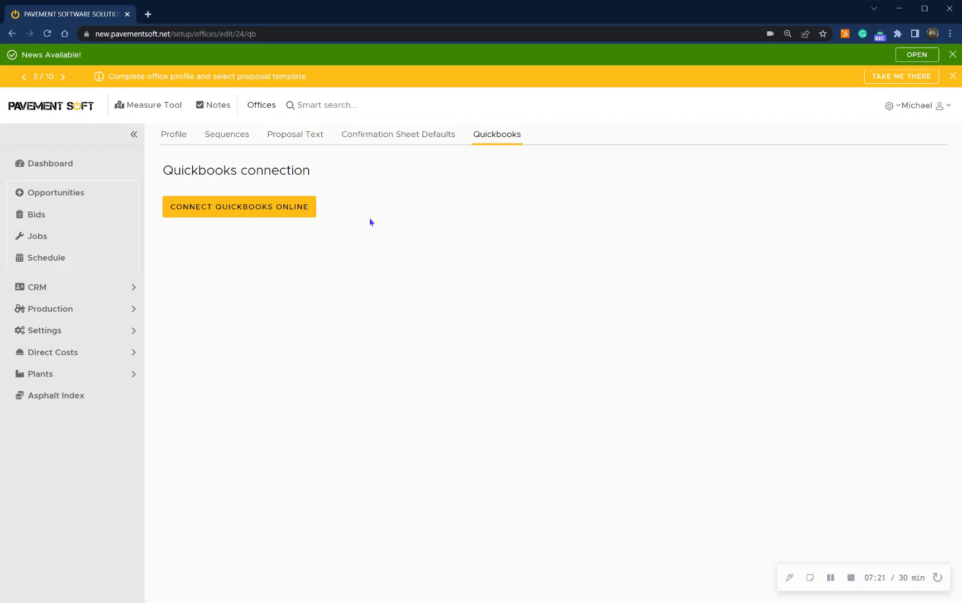
{"action": "left_click", "coordinate": [280, 135]}
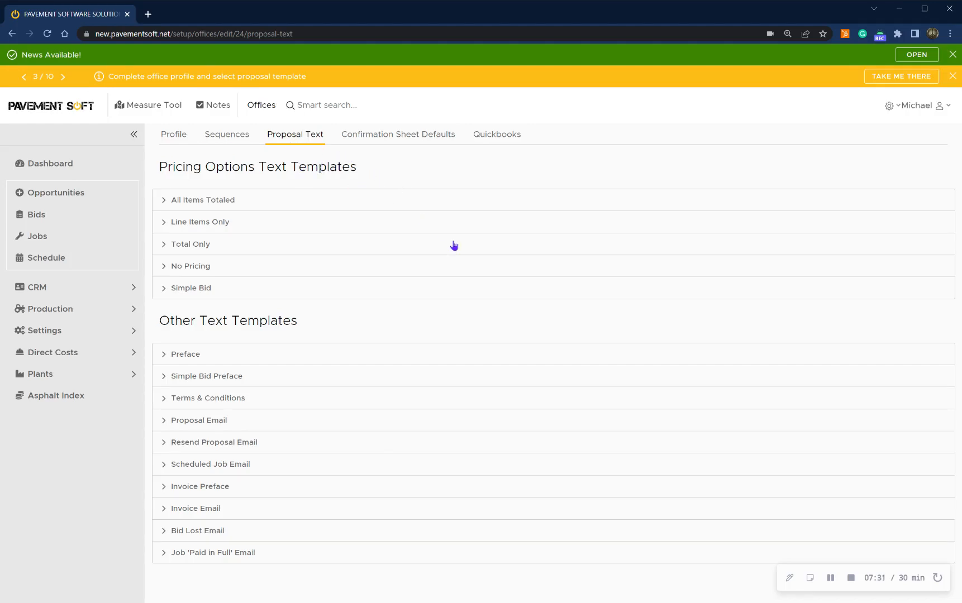
{"action": "left_click", "coordinate": [63, 77]}
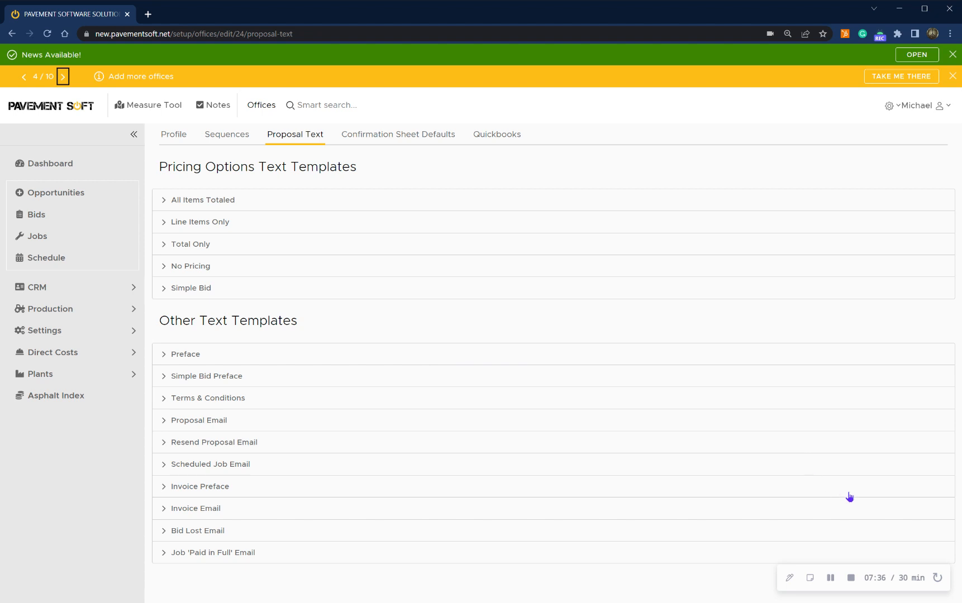
{"action": "left_click", "coordinate": [850, 578]}
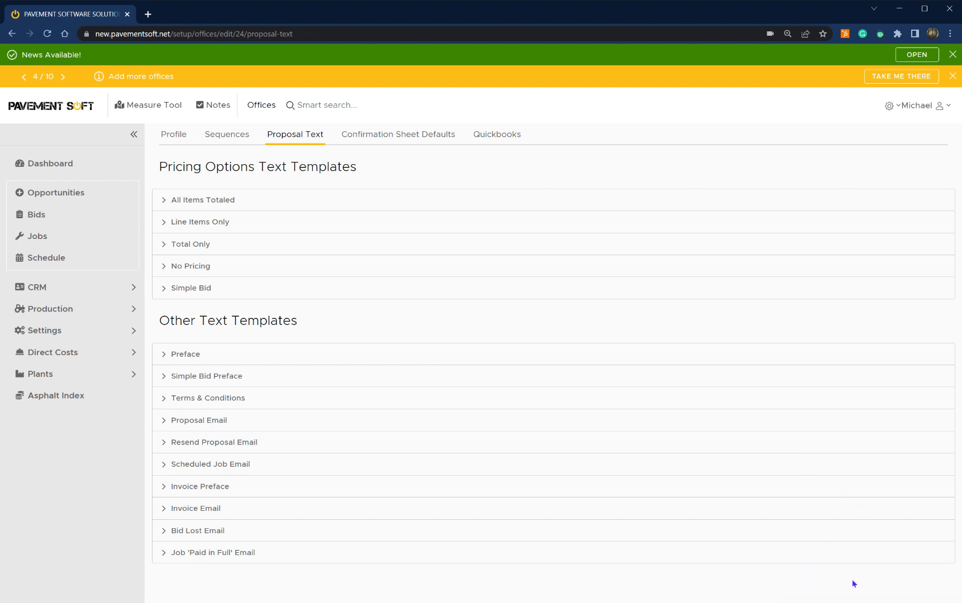